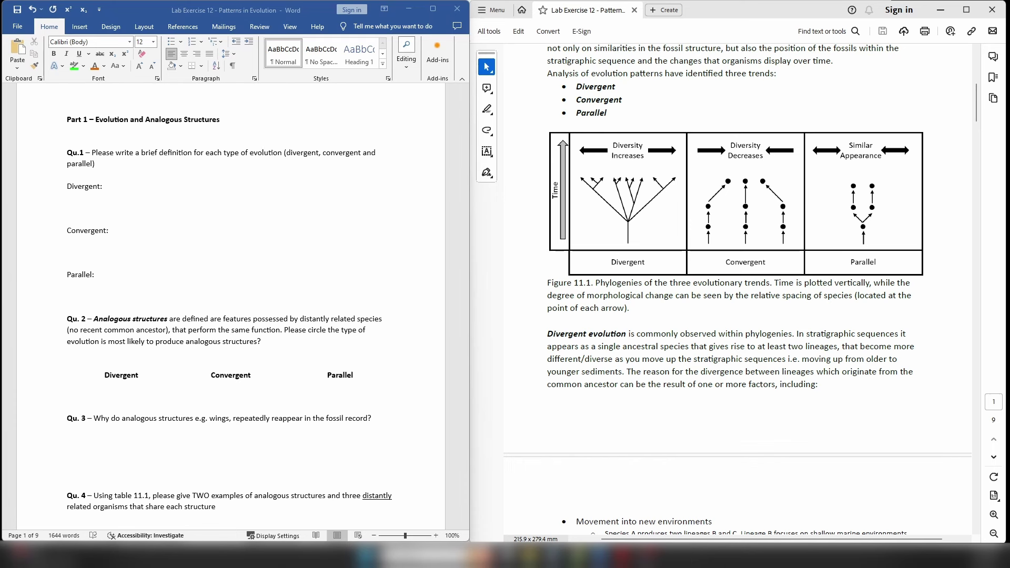
# Step: Scroll past Qu. 2 and Qu. 3 to bring Qu. 4 and the top of Table 11.1 into view
pyautogui.scroll(-3, 136, 312)
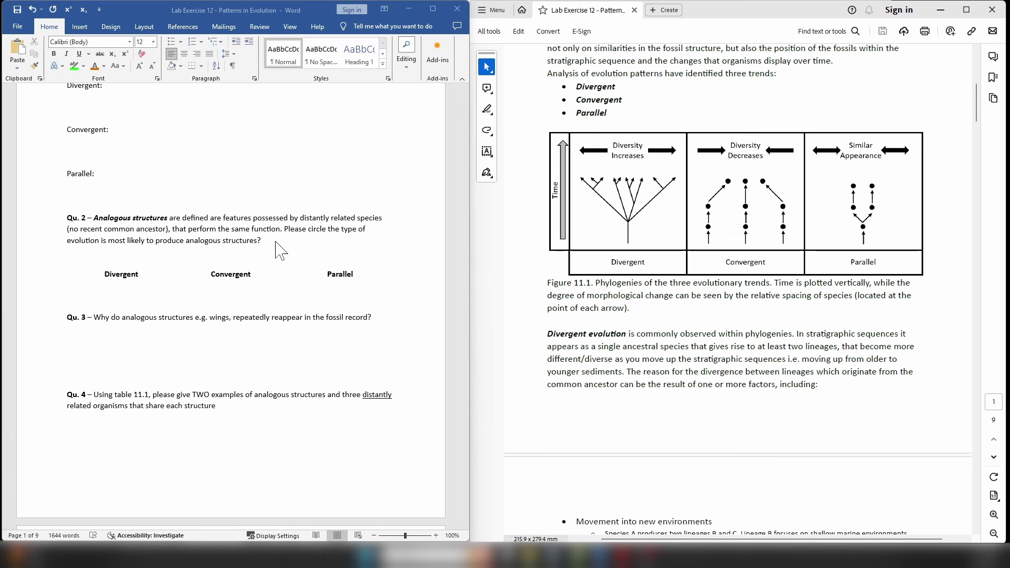
pyautogui.scroll(-5, 278, 249)
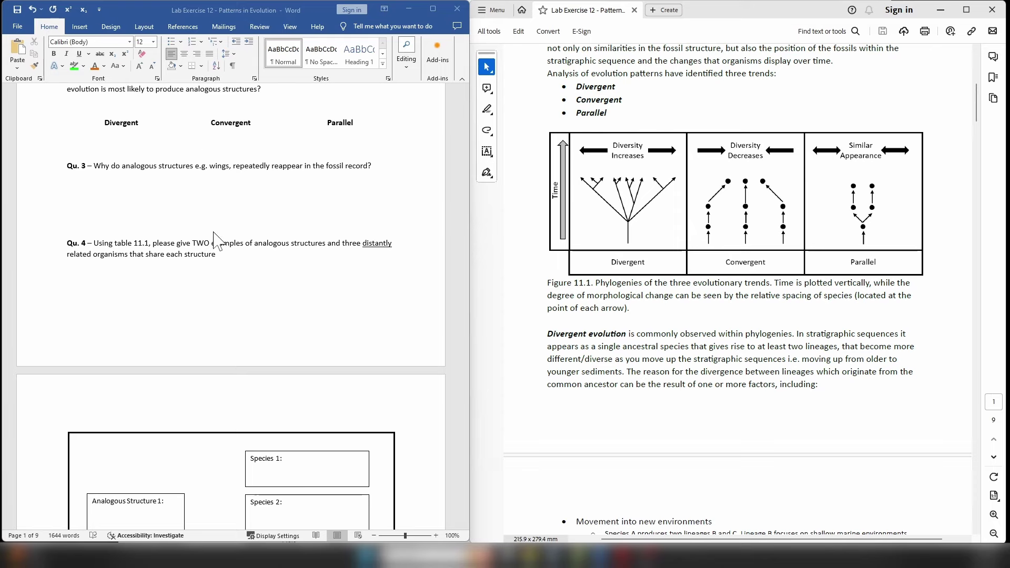
pyautogui.scroll(-3, 219, 240)
# Step: Scroll the PDF to Part 2 Qu. 1 and the Word document to the eight-layer Figure 11.3 chart
pyautogui.scroll(-5, 218, 241)
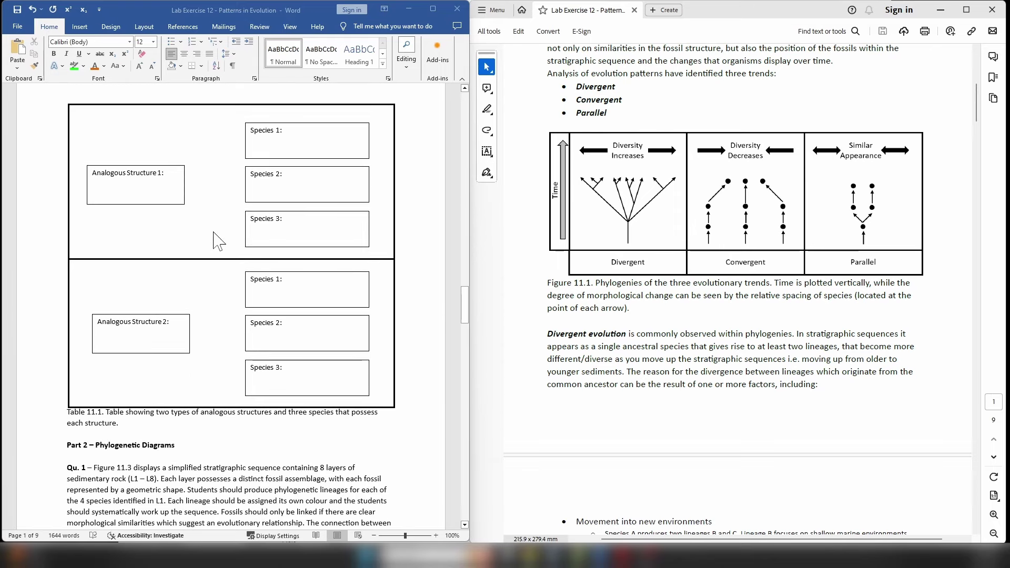
pyautogui.scroll(5, 142, 343)
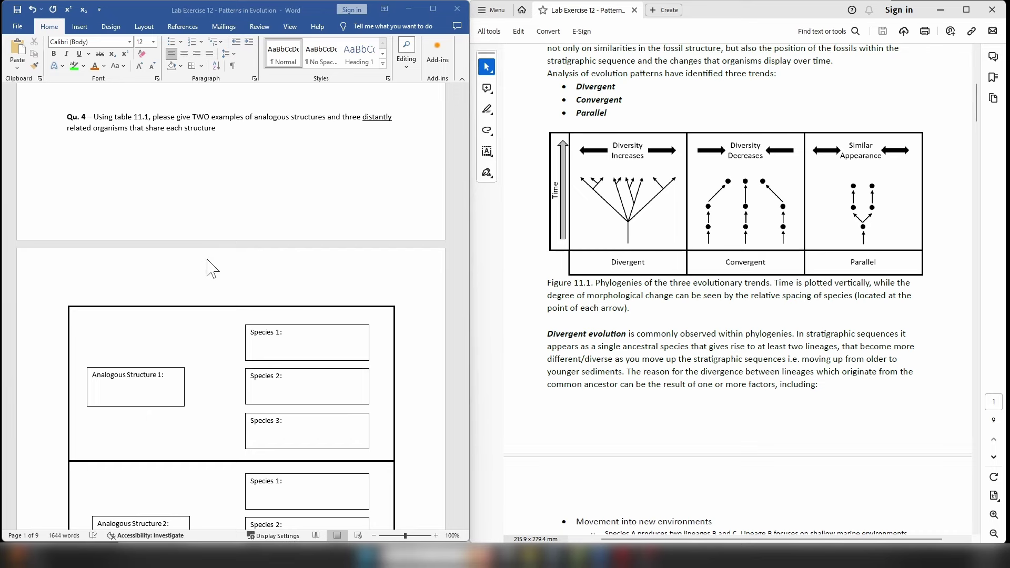
pyautogui.scroll(-1, 225, 278)
pyautogui.scroll(-4, 225, 278)
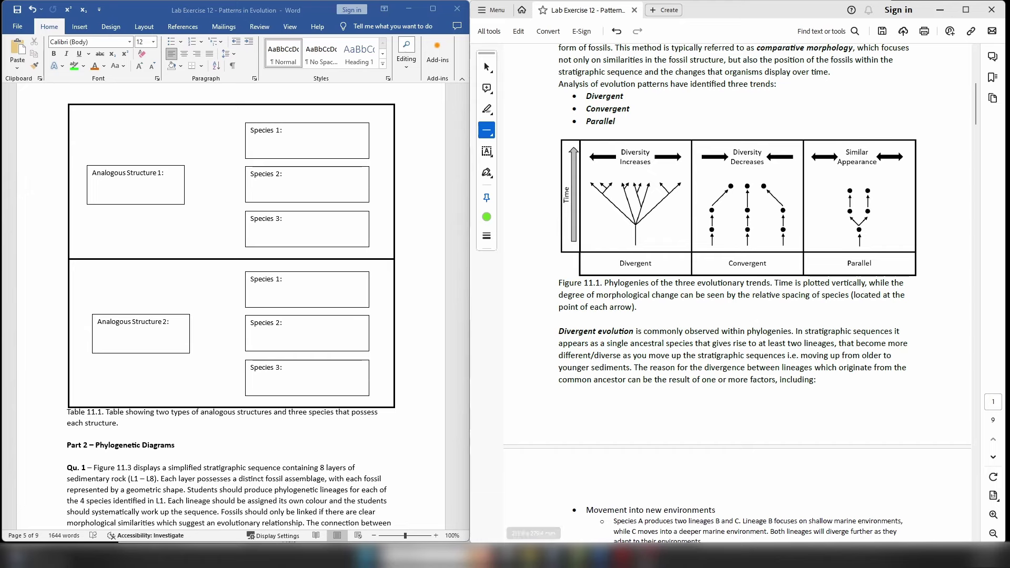
pyautogui.scroll(-15, 799, 249)
pyautogui.scroll(-20, 798, 248)
pyautogui.scroll(-15, 799, 248)
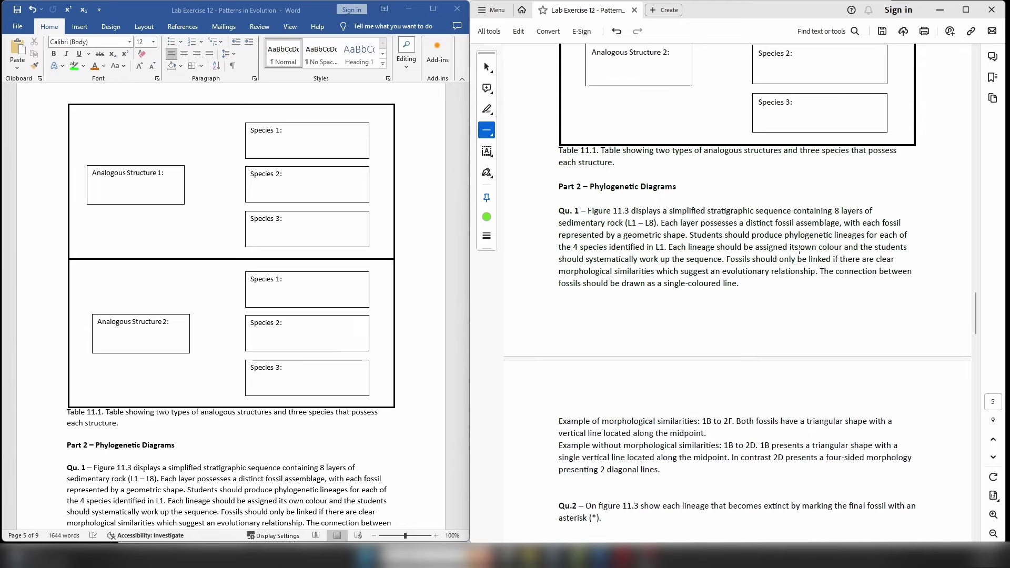
pyautogui.scroll(-5, 126, 382)
pyautogui.scroll(-15, 124, 371)
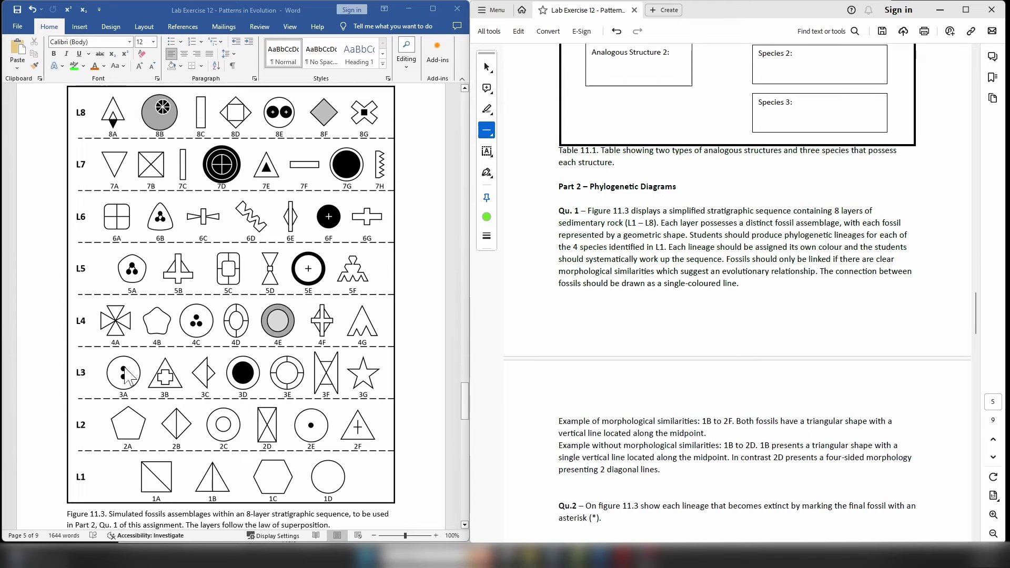
pyautogui.scroll(1, 126, 375)
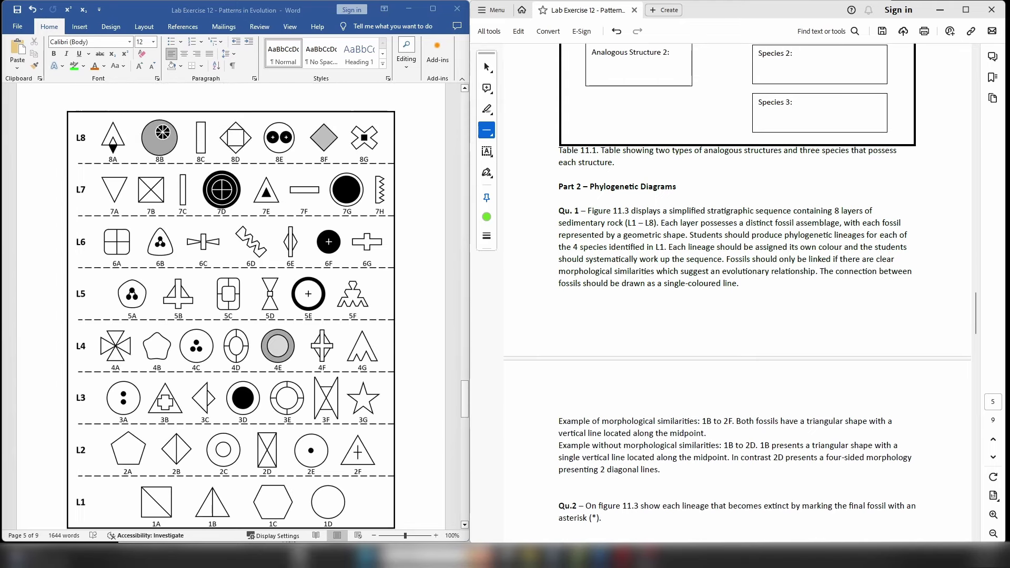
# Step: Zoom out to 90% so Figure 11.3, from layer L1 to L8, fits with its caption
pyautogui.click(374, 536)
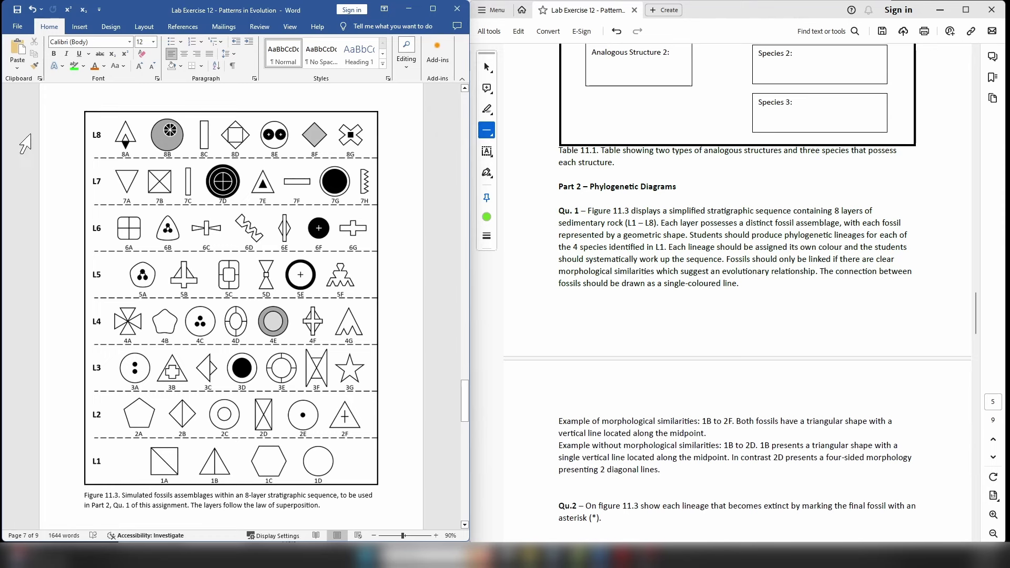
pyautogui.click(77, 30)
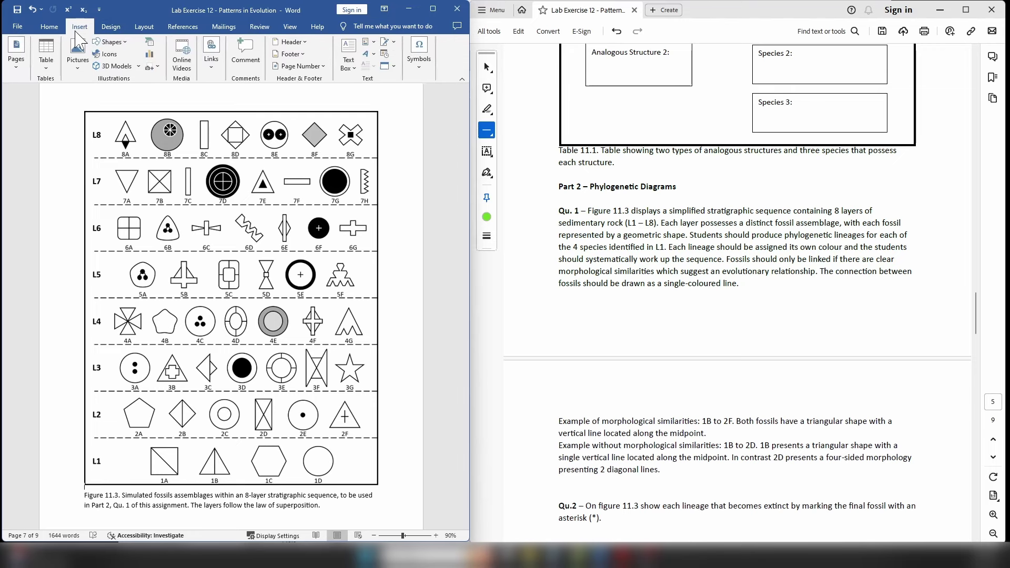
pyautogui.click(121, 50)
pyautogui.click(107, 66)
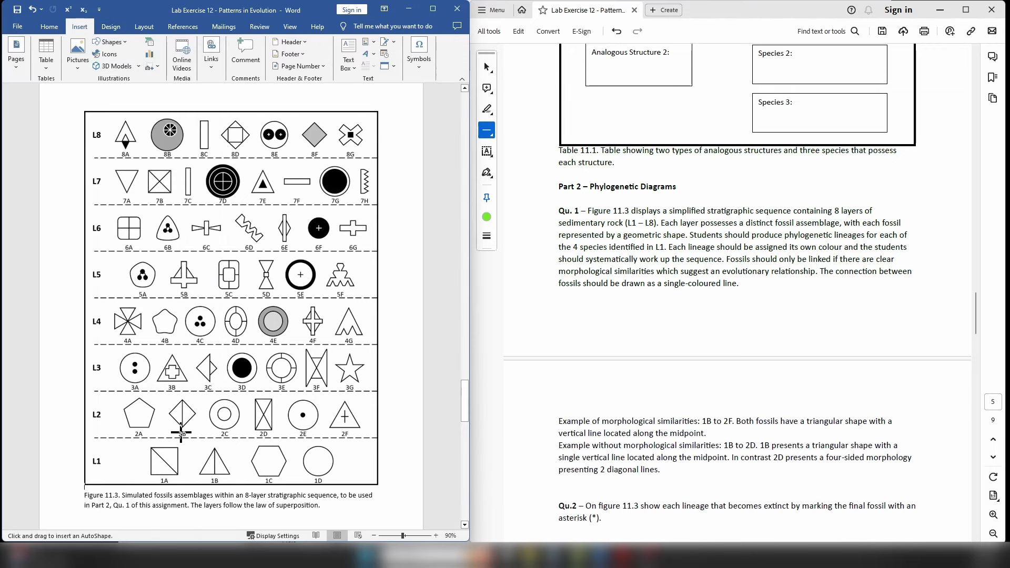
pyautogui.moveTo(164, 460); pyautogui.dragTo(182, 415)
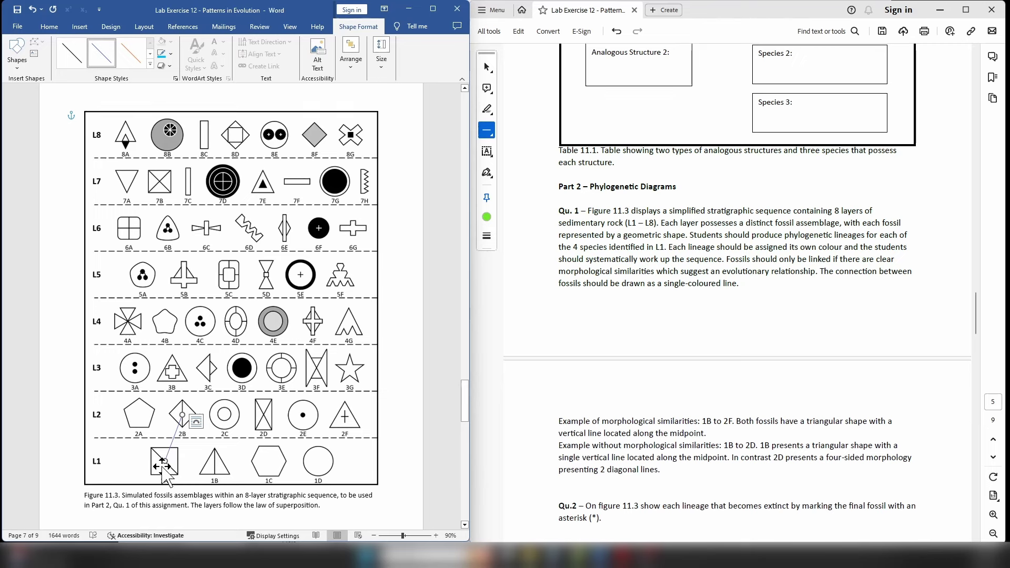
pyautogui.click(171, 53)
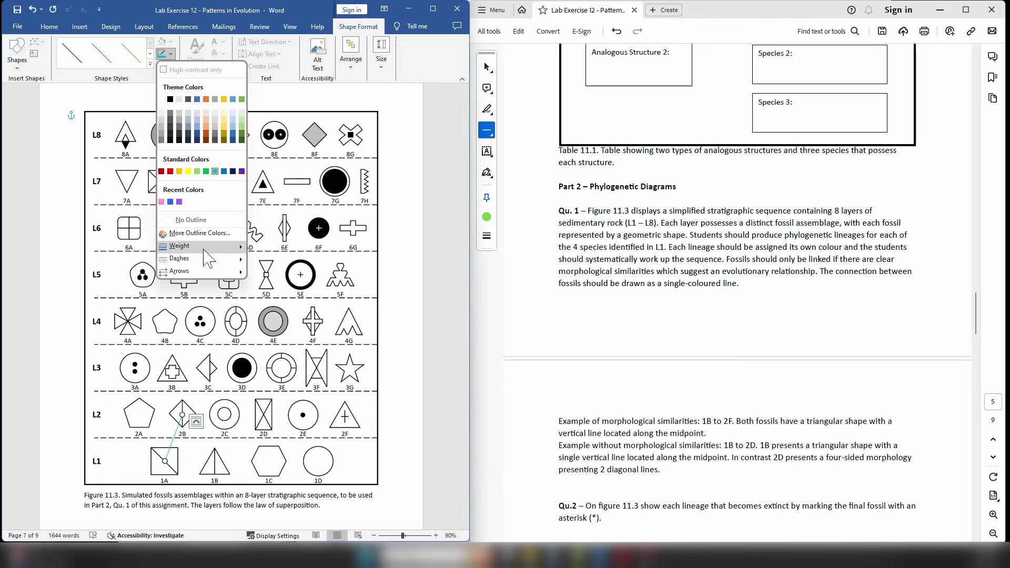
pyautogui.moveTo(206, 247)
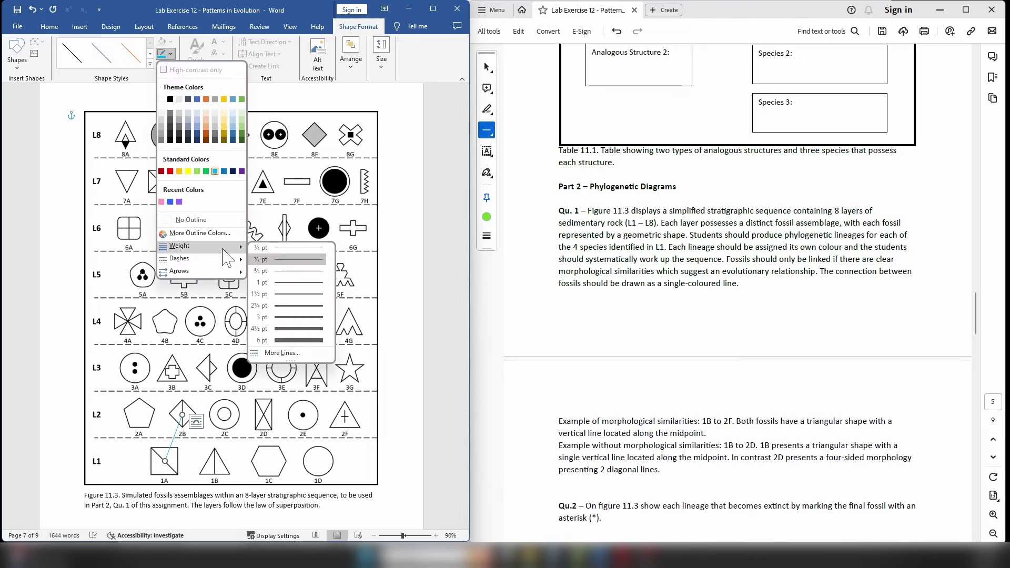
pyautogui.click(277, 292)
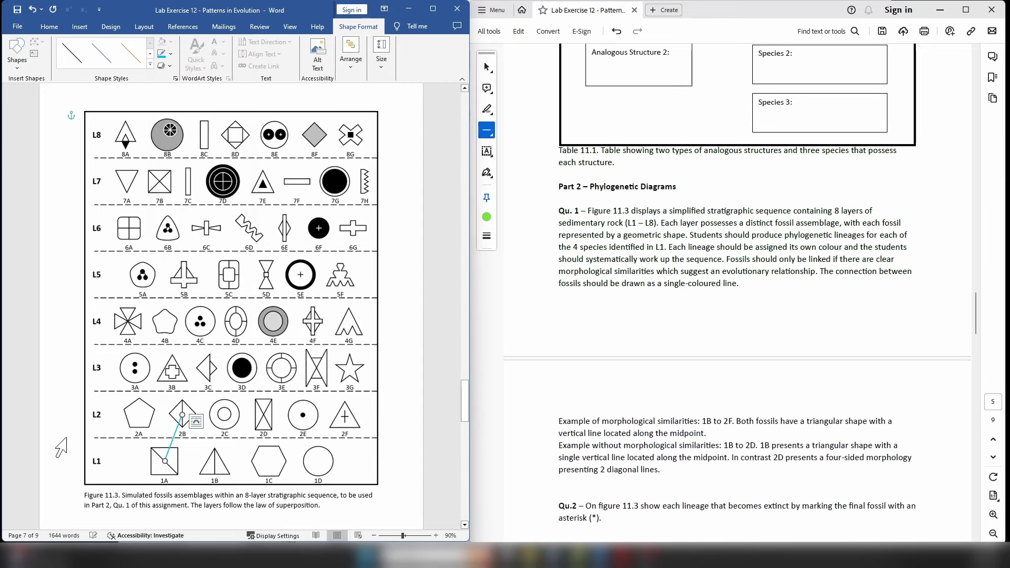
pyautogui.click(47, 445)
pyautogui.click(380, 486)
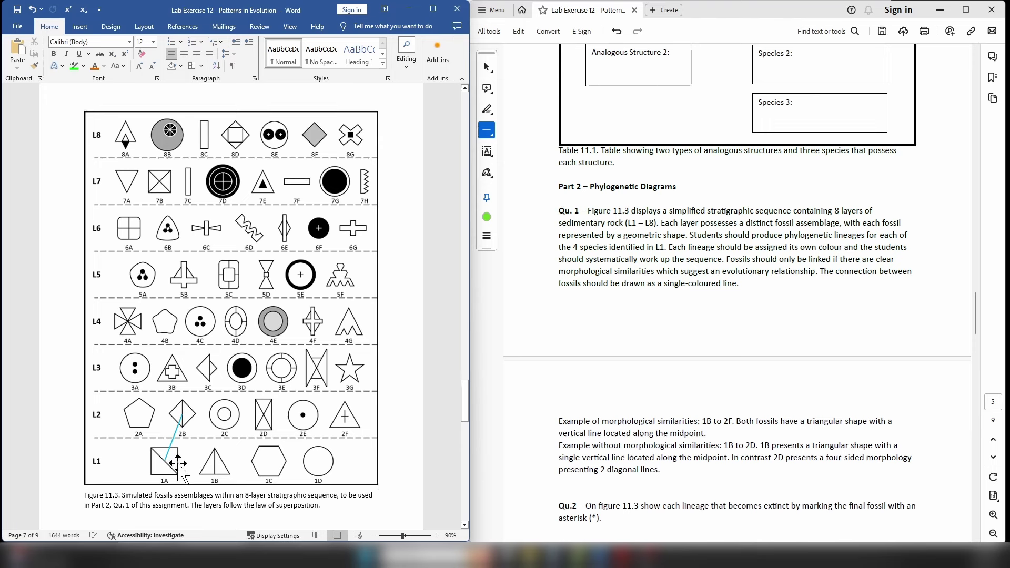
# Step: Duplicate the teal 1A–2B line and reposition the copy to link fossil 1A to fossil 2D
pyautogui.click(174, 441)
pyautogui.moveTo(182, 446); pyautogui.dragTo(166, 462)
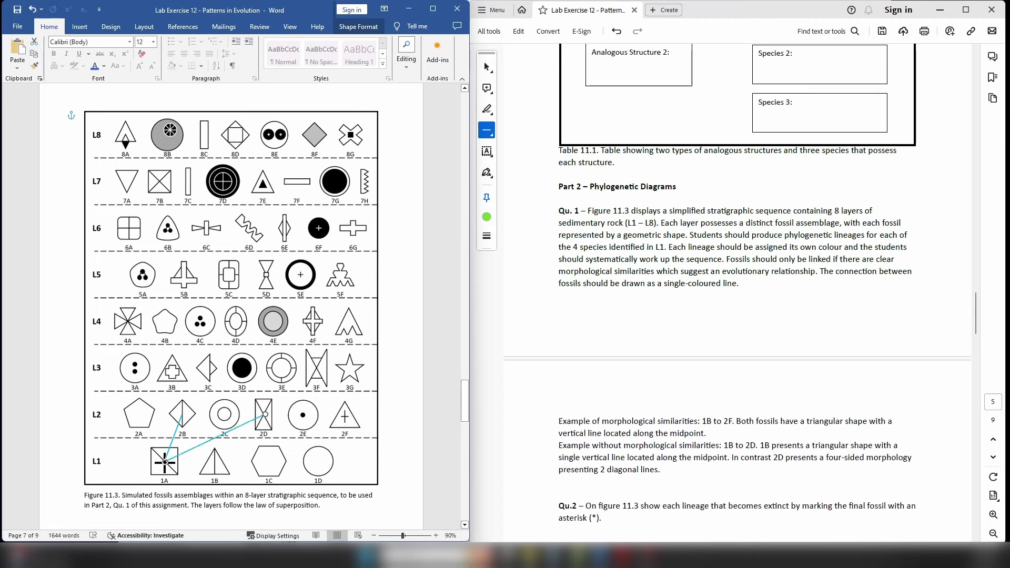
pyautogui.click(116, 463)
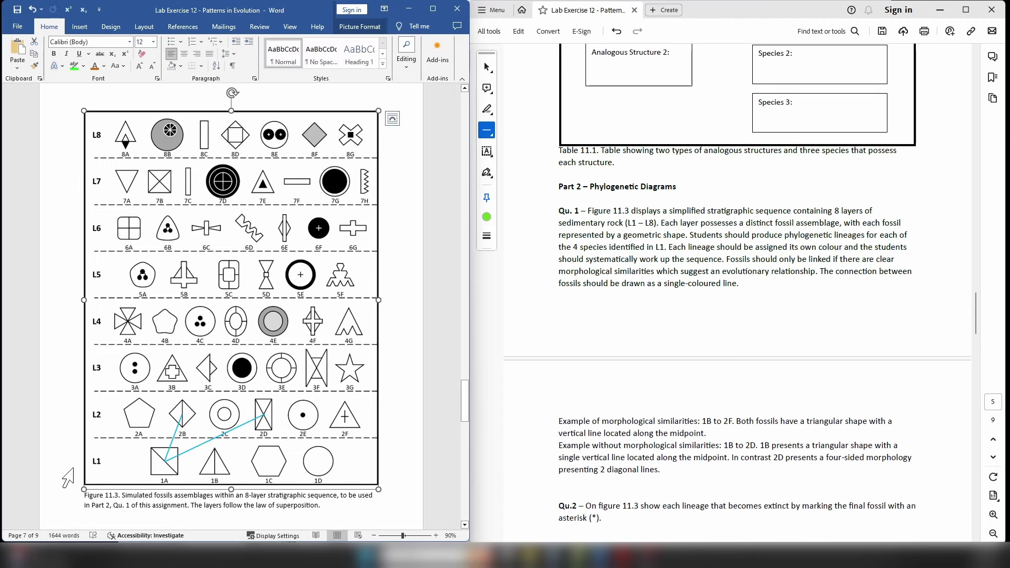
pyautogui.click(67, 477)
pyautogui.click(113, 495)
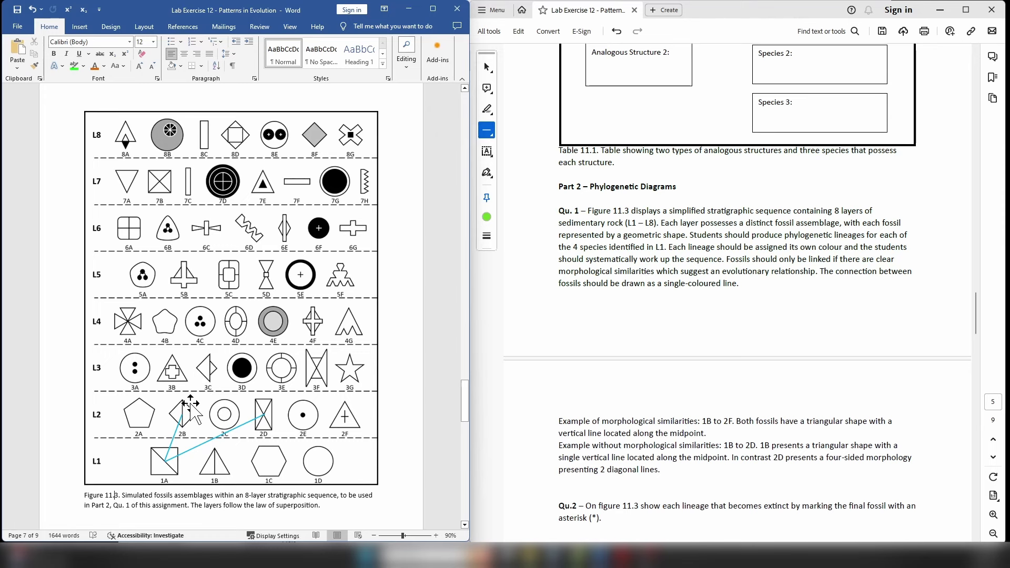
# Step: Copy the teal 1A–2B line and move its ends to join fossil 2B to fossil 3C
pyautogui.click(173, 439)
pyautogui.moveTo(178, 445); pyautogui.dragTo(199, 385)
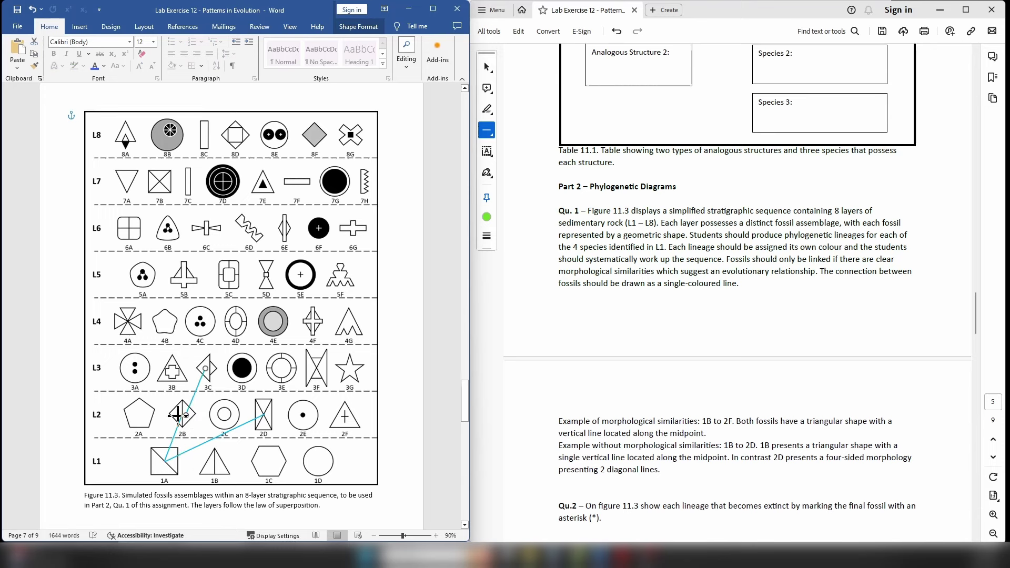
pyautogui.moveTo(180, 415); pyautogui.dragTo(165, 459)
pyautogui.click(167, 451)
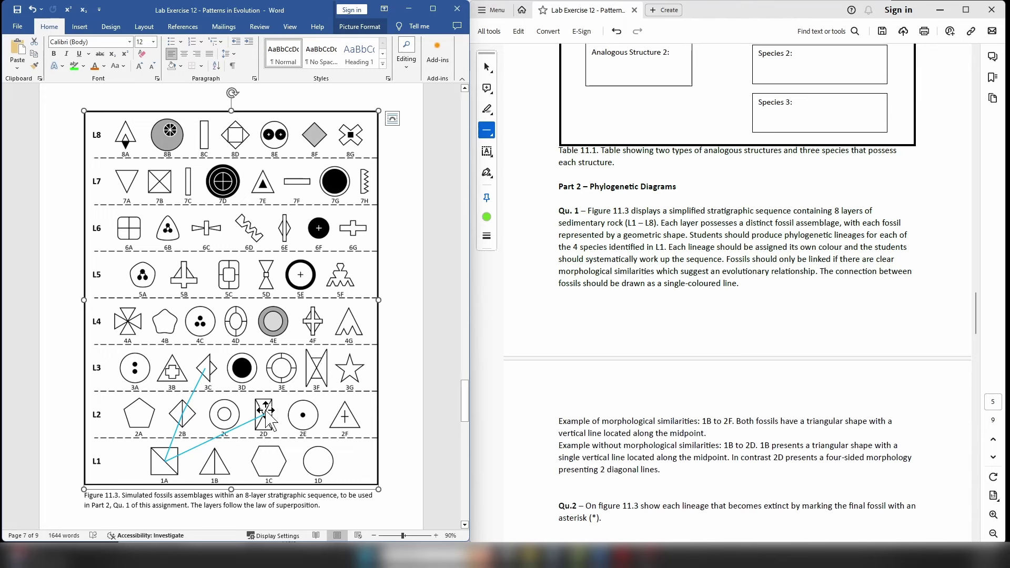
# Step: Copy the teal 2B–3C line into a new connector from fossil 2D to fossil 3F
pyautogui.click(192, 397)
pyautogui.moveTo(214, 408); pyautogui.dragTo(263, 414)
pyautogui.press('Escape')
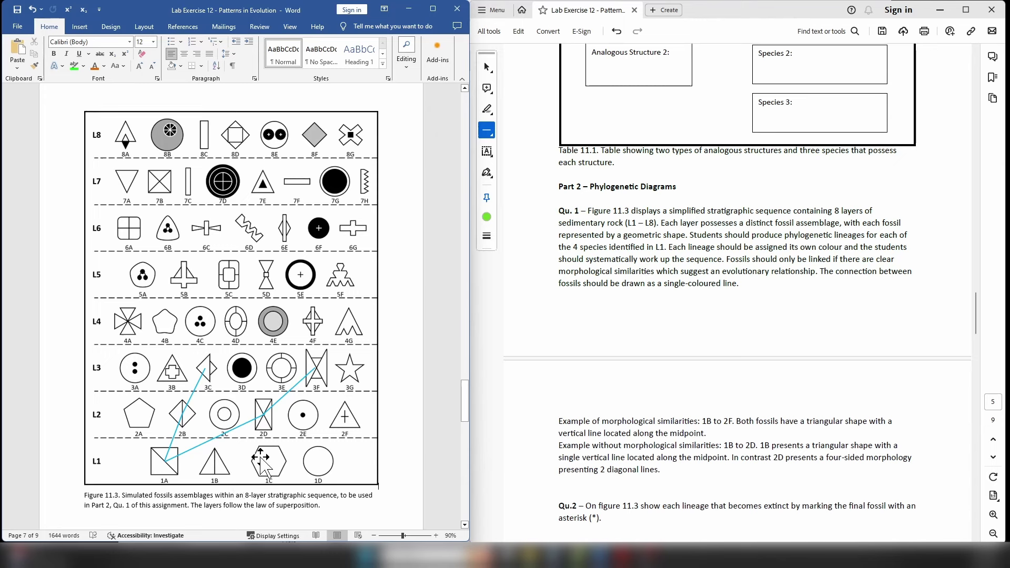
# Step: Copy the teal 1A–2D line into a new connector from fossil 1B to fossil 2F
pyautogui.click(221, 436)
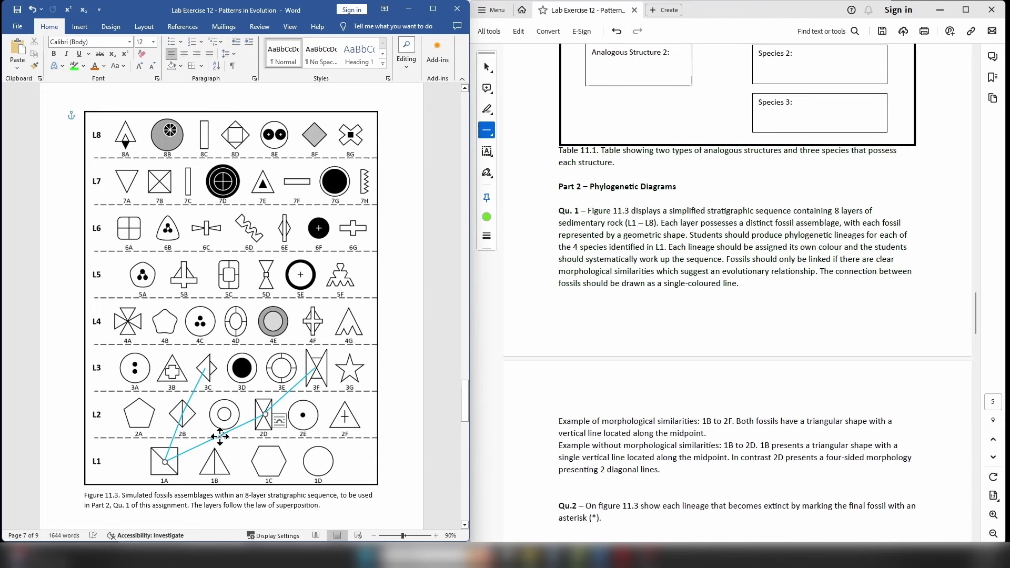
pyautogui.click(241, 466)
pyautogui.keyDown('ctrl'); pyautogui.moveTo(232, 431); pyautogui.dragTo(344, 418); pyautogui.keyUp('ctrl')
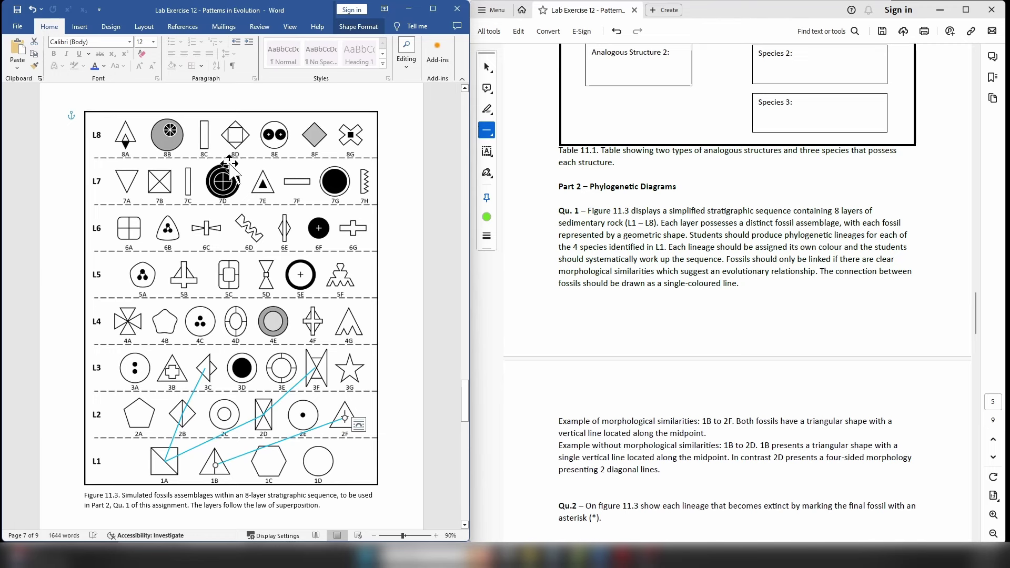
# Step: Recolour the 1B–2F line green using Shape Format's Shape Outline
pyautogui.click(80, 27)
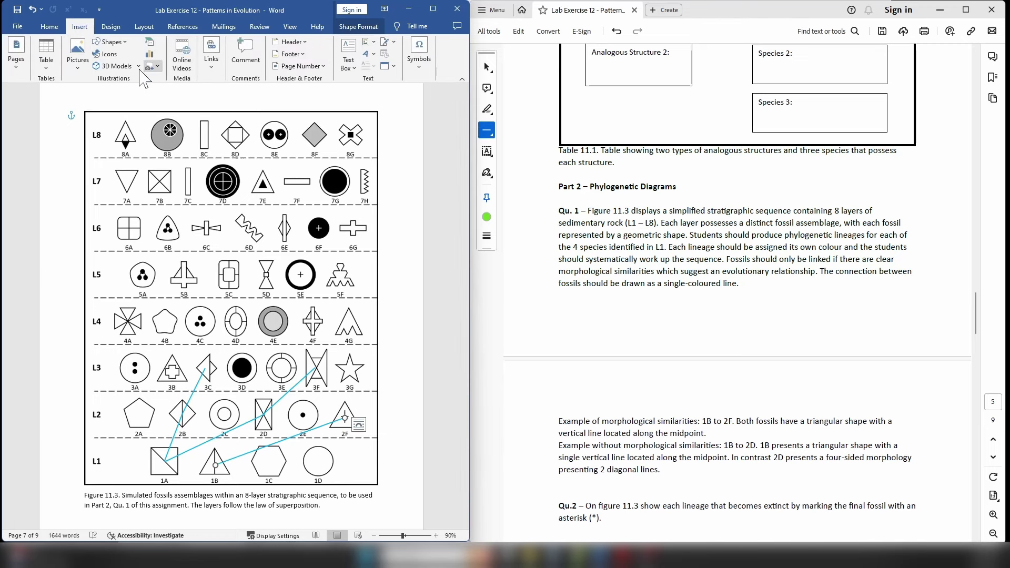
pyautogui.click(360, 26)
pyautogui.click(170, 54)
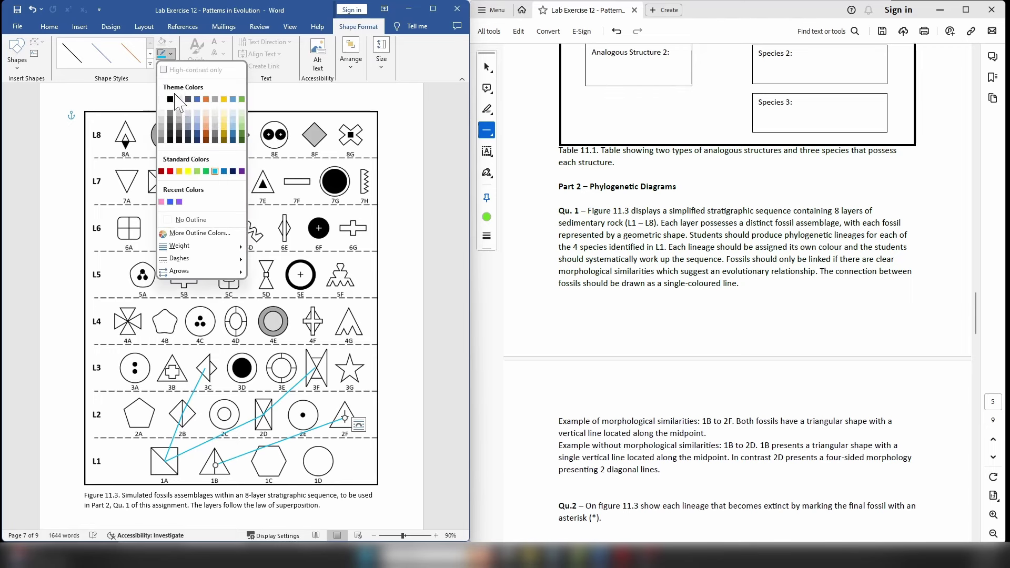
pyautogui.click(206, 171)
pyautogui.press('Escape')
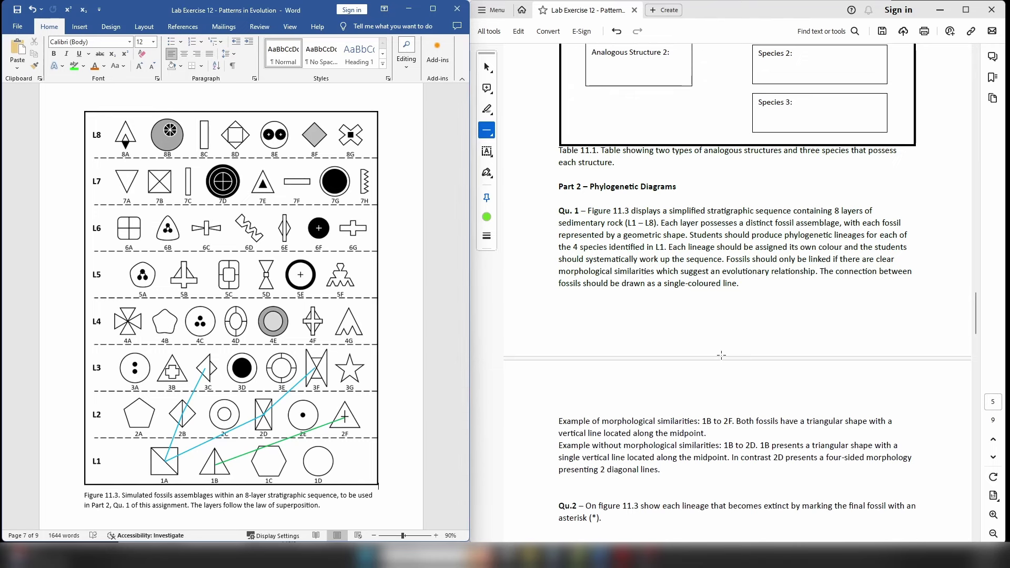
pyautogui.scroll(-4, 721, 355)
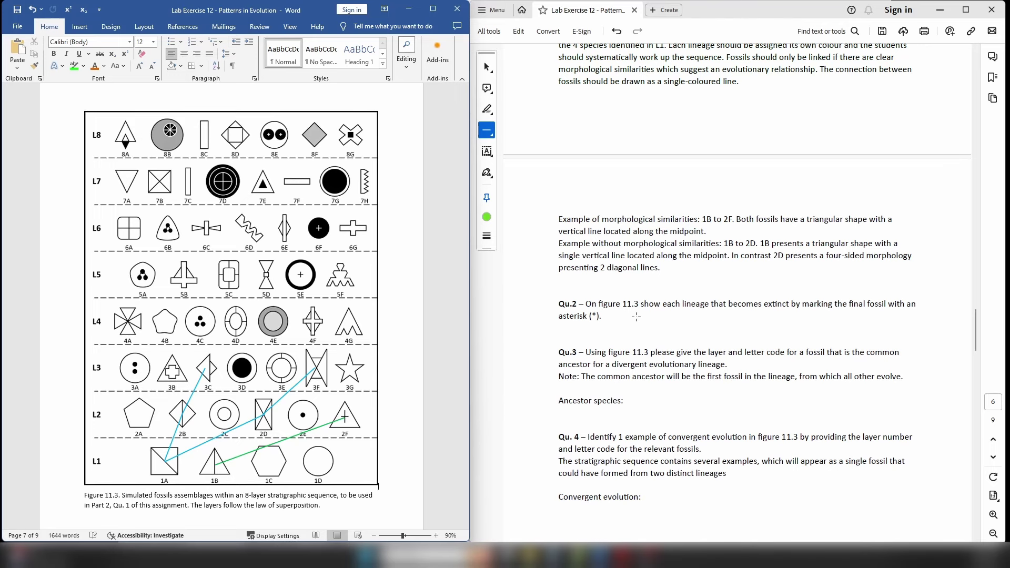
pyautogui.scroll(-3, 702, 285)
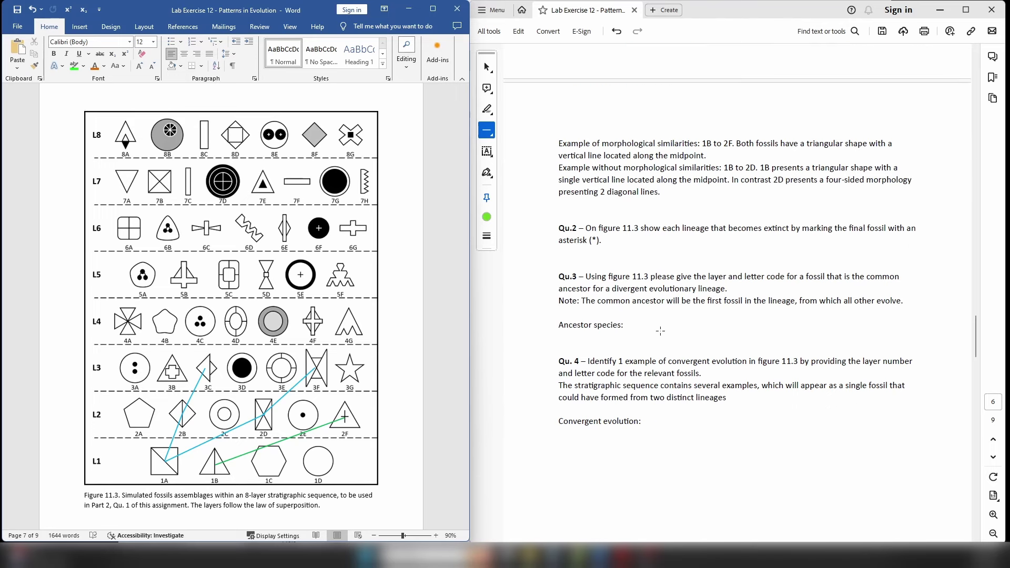